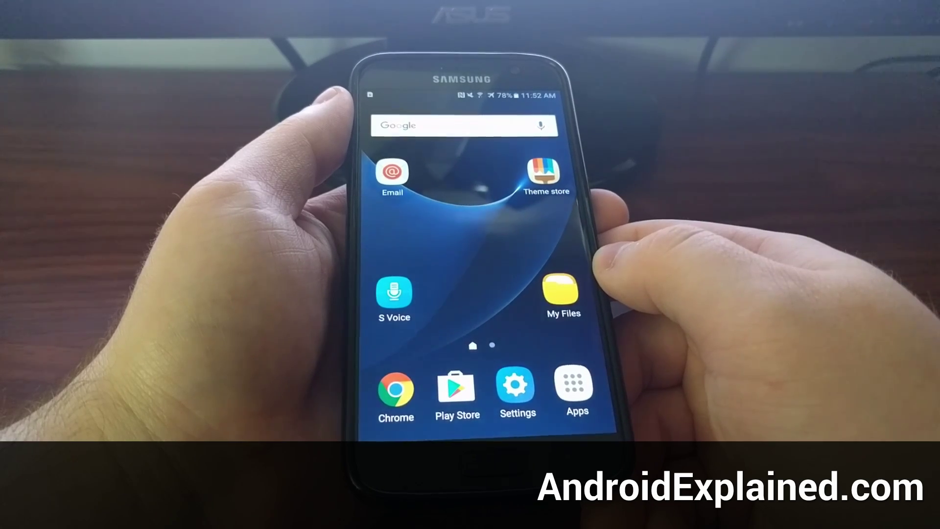
Nudge the My Files icon, then toggle the home screen edit view until it stays open.
{"action": "left_click_drag", "start_coordinate": [560, 291], "coordinate": [551, 294]}
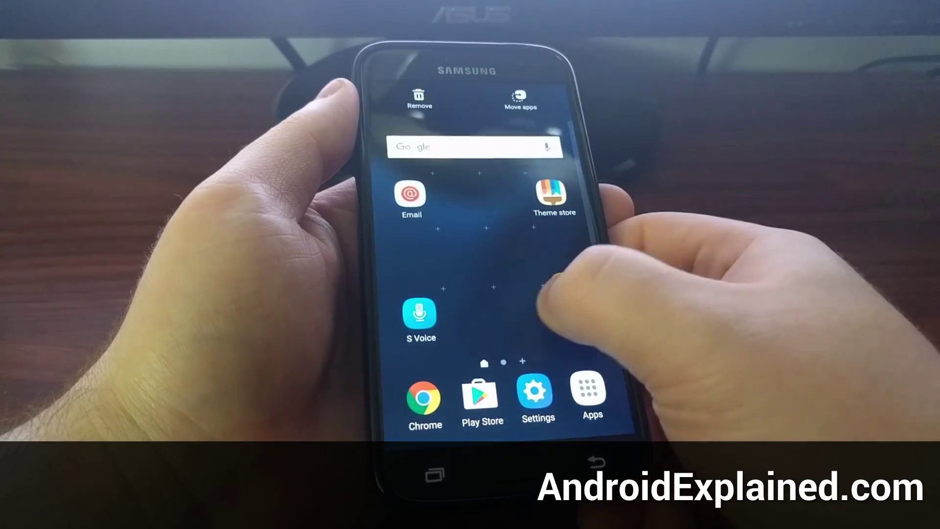
{"action": "left_click_drag", "start_coordinate": [550, 294], "coordinate": [571, 294]}
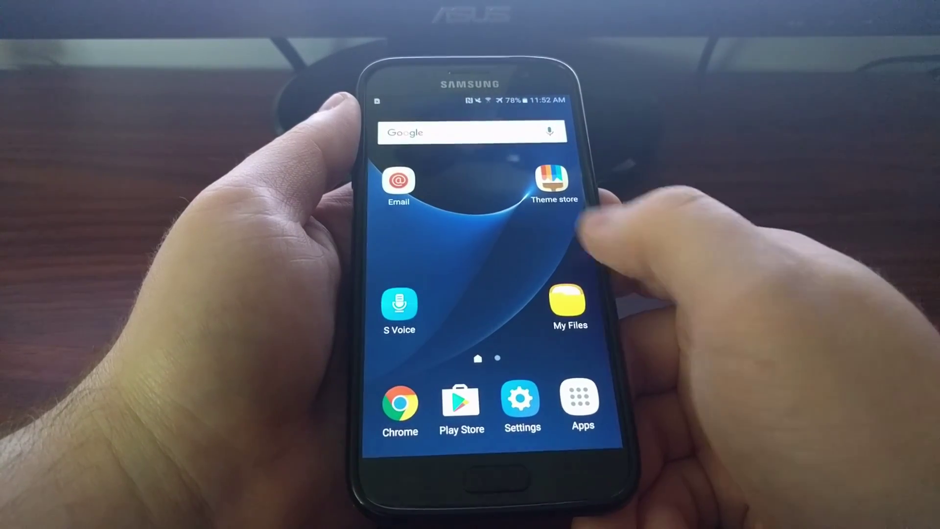
{"action": "left_click", "coordinate": [522, 286]}
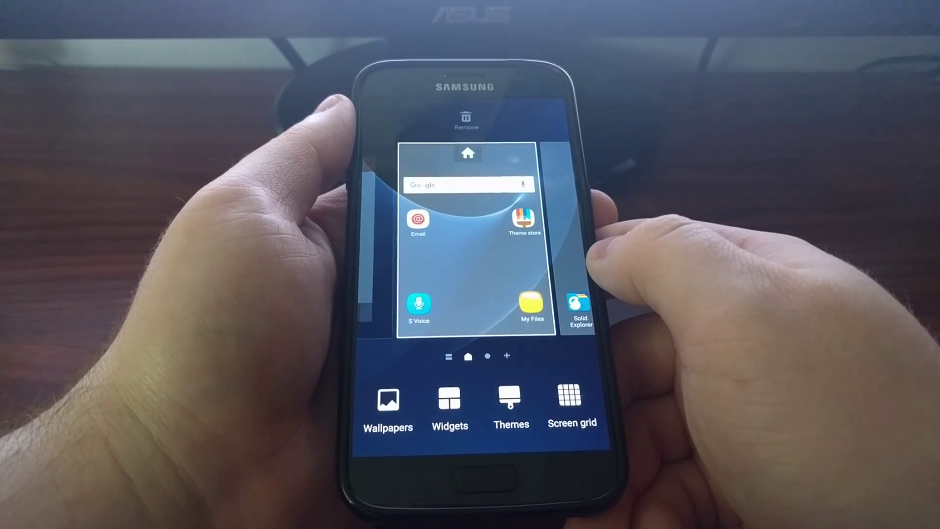
{"action": "left_click", "coordinate": [478, 250]}
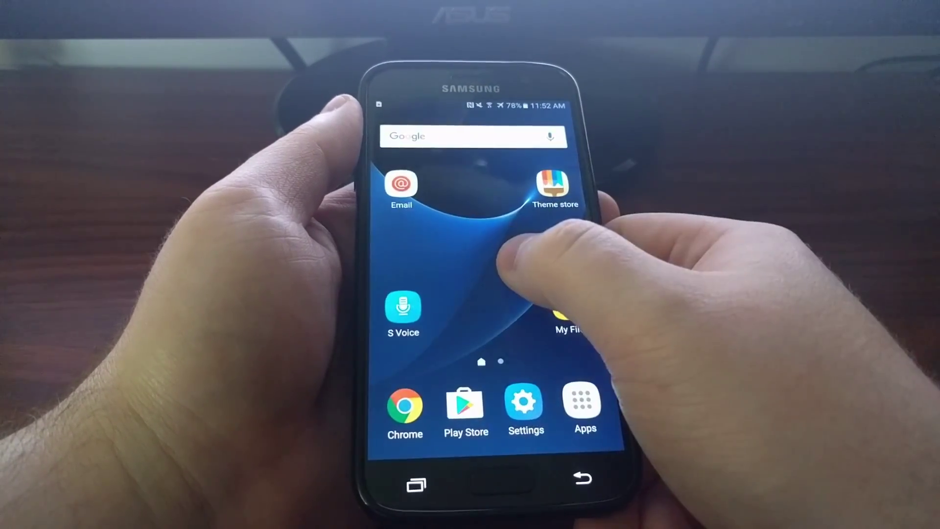
{"action": "left_click", "coordinate": [511, 257]}
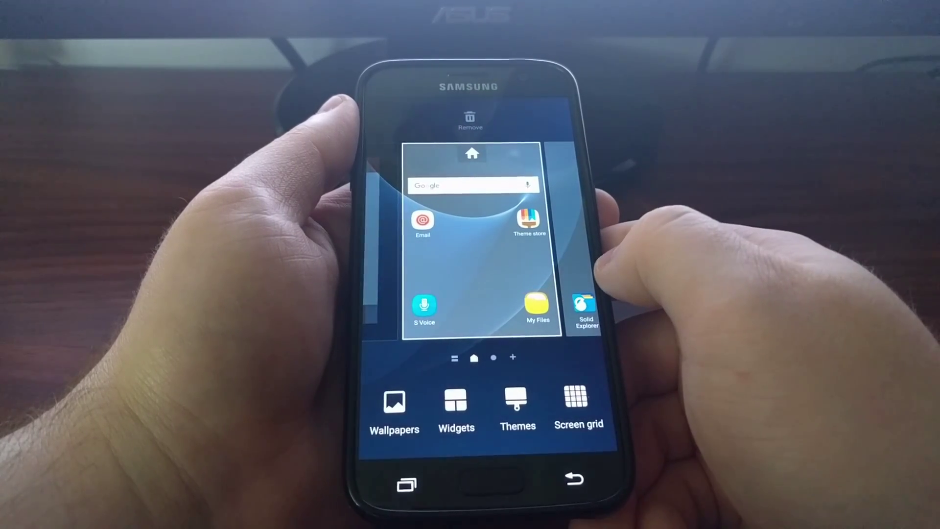
{"action": "left_click", "coordinate": [485, 234]}
{"action": "left_click", "coordinate": [485, 286]}
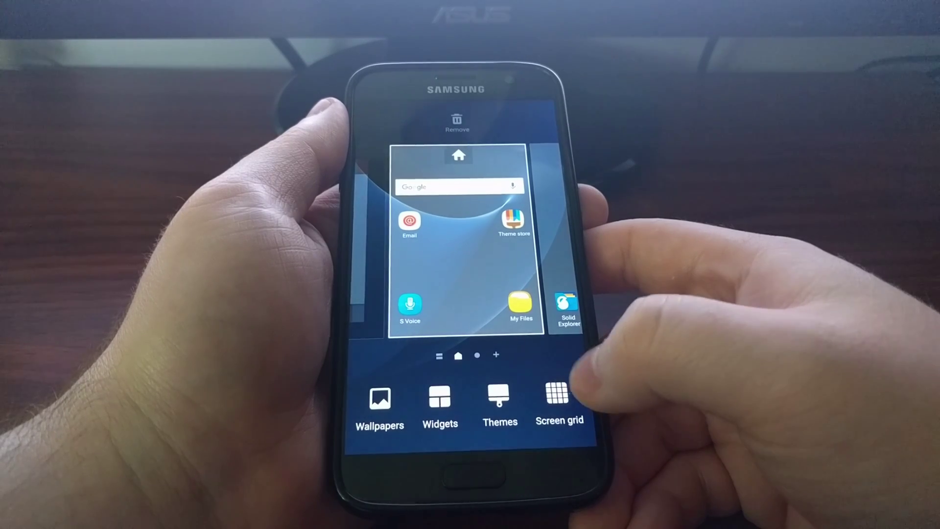
Preview the 4x5 screen grid, keep and apply 4x4, then reposition the My Files icon.
{"action": "left_click", "coordinate": [556, 400]}
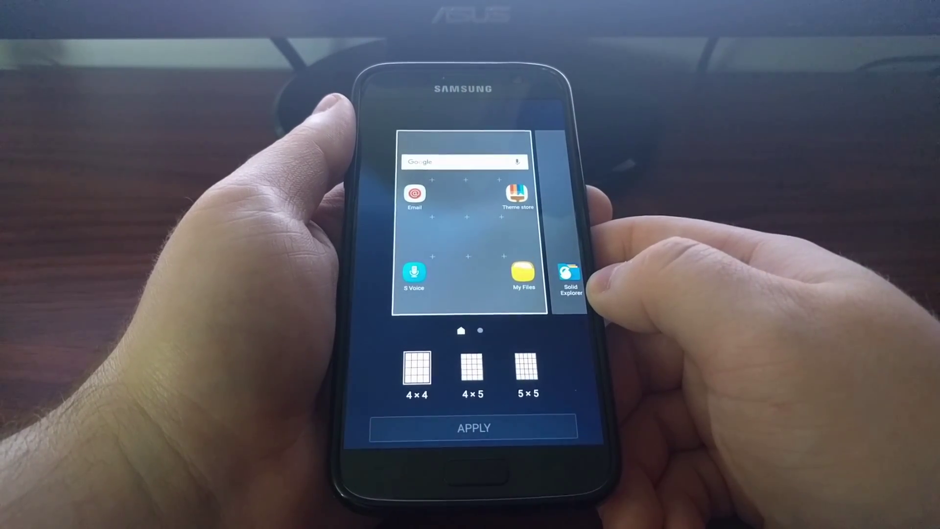
{"action": "left_click", "coordinate": [472, 366]}
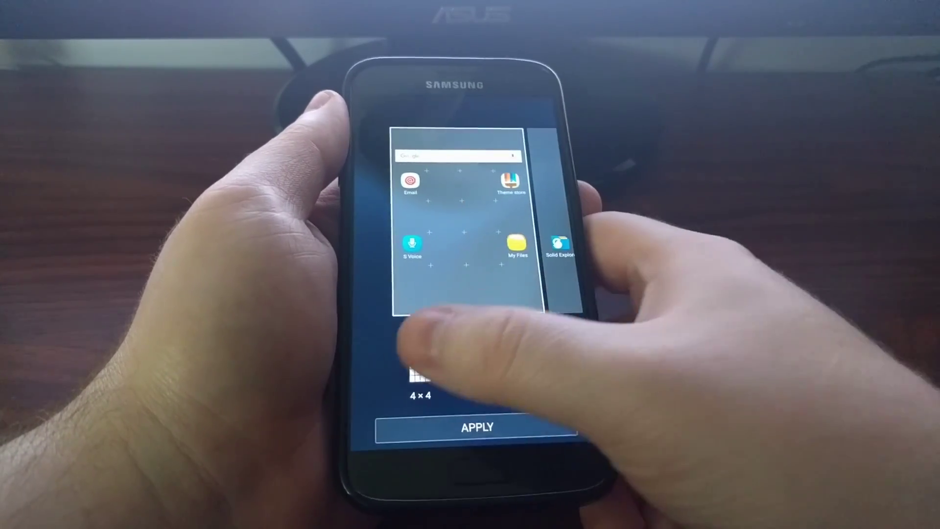
{"action": "left_click", "coordinate": [420, 371]}
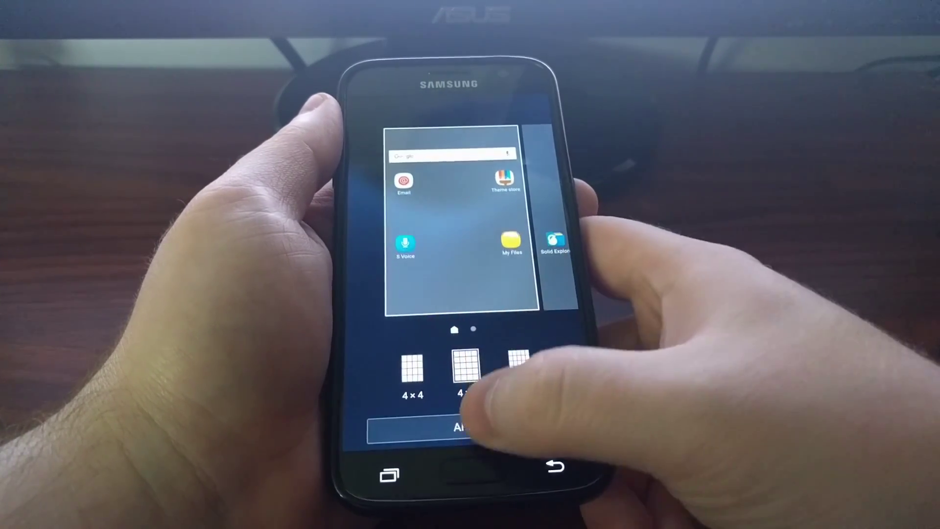
{"action": "left_click", "coordinate": [475, 429]}
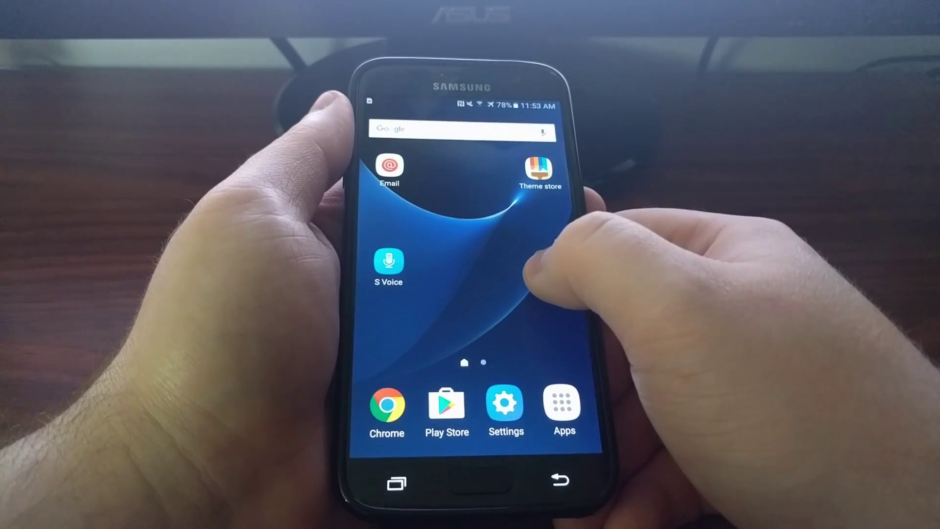
{"action": "mouse_move", "coordinate": [543, 261]}
{"action": "left_mouse_down"}
{"action": "mouse_move", "coordinate": [441, 265]}
{"action": "mouse_move", "coordinate": [547, 305]}
{"action": "left_mouse_up"}
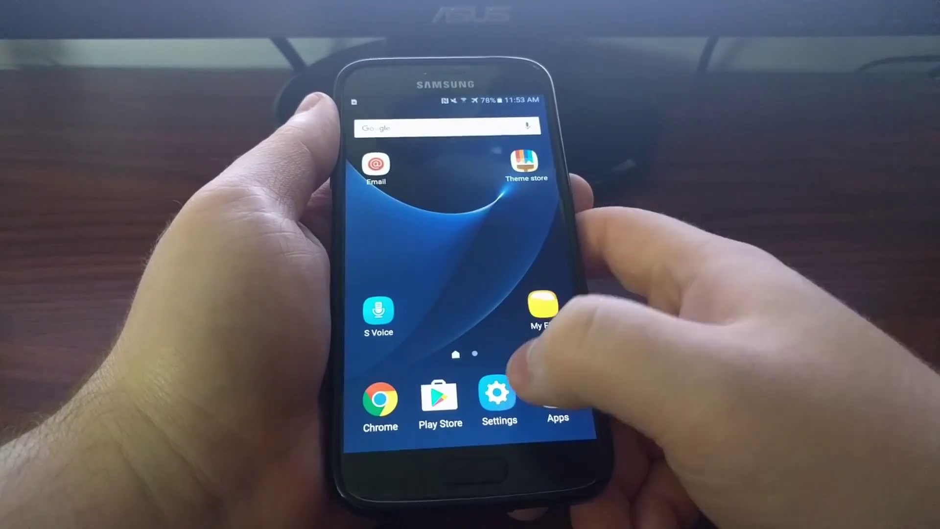
Reopen edit mode showing page previews plus Wallpapers, Widgets, Themes and Screen grid.
{"action": "left_click", "coordinate": [470, 213]}
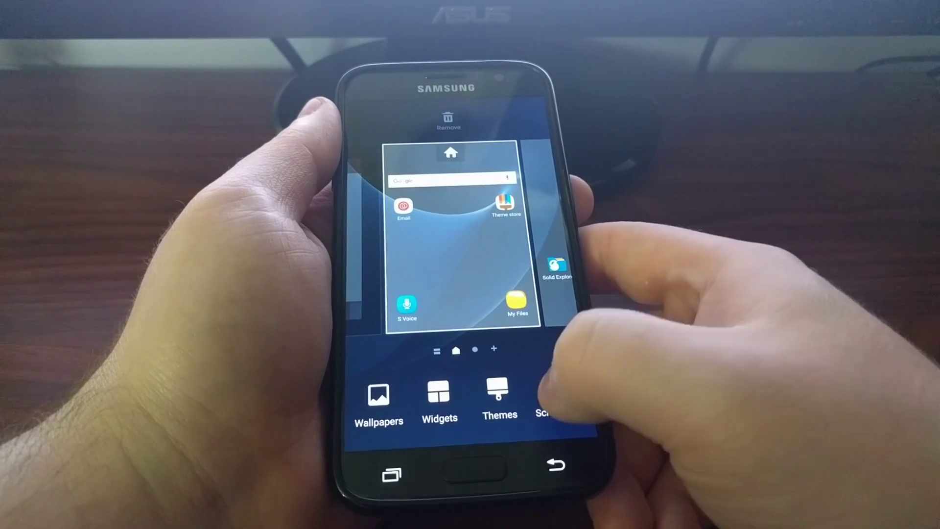
Select the 5x5 option under Screen grid and apply it to the home screen.
{"action": "left_click", "coordinate": [564, 397]}
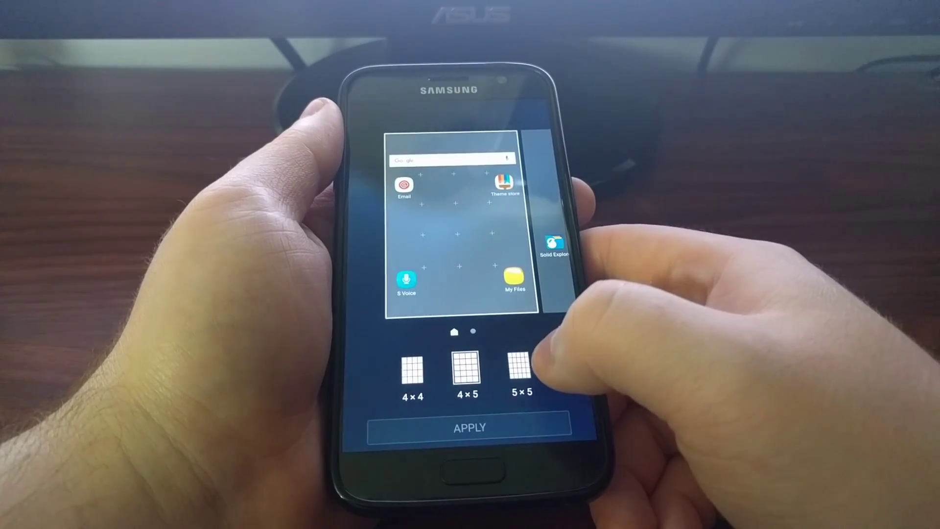
{"action": "left_click", "coordinate": [519, 365]}
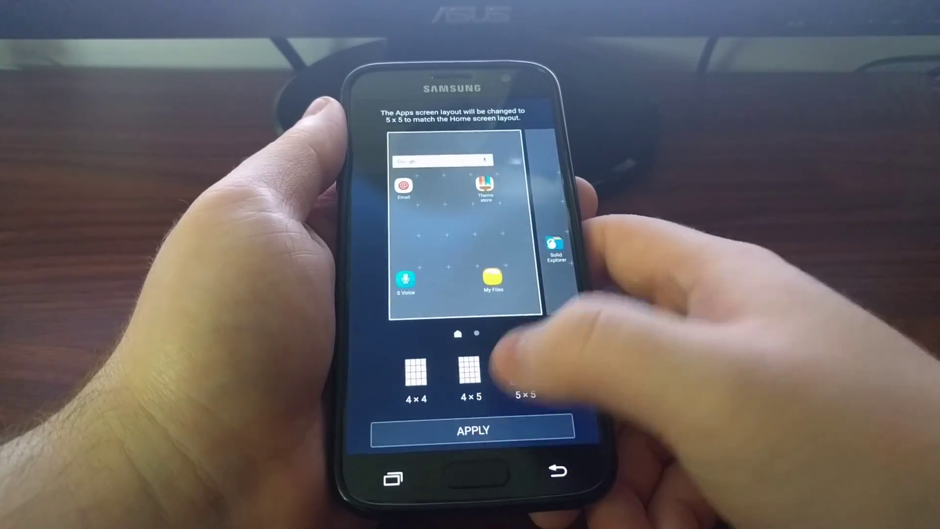
{"action": "left_click", "coordinate": [556, 468]}
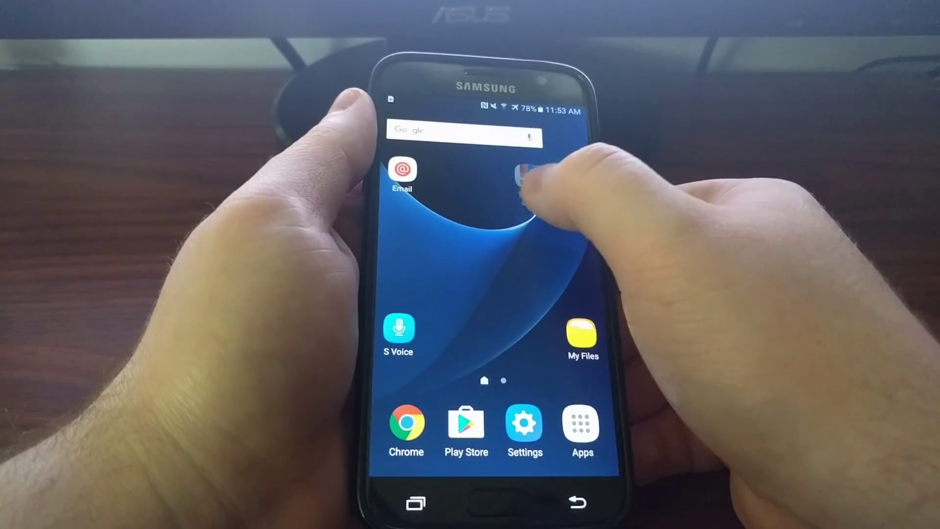
Move the Theme store icon, then reopen edit mode and the Screen grid choices.
{"action": "mouse_move", "coordinate": [517, 171]}
{"action": "left_mouse_down"}
{"action": "mouse_move", "coordinate": [548, 181]}
{"action": "mouse_move", "coordinate": [549, 194]}
{"action": "left_mouse_up"}
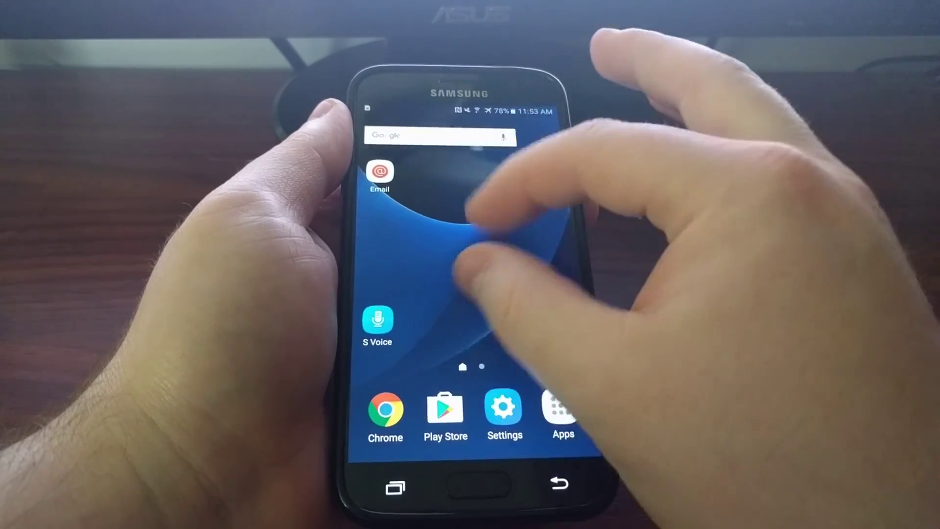
{"action": "left_click", "coordinate": [482, 220]}
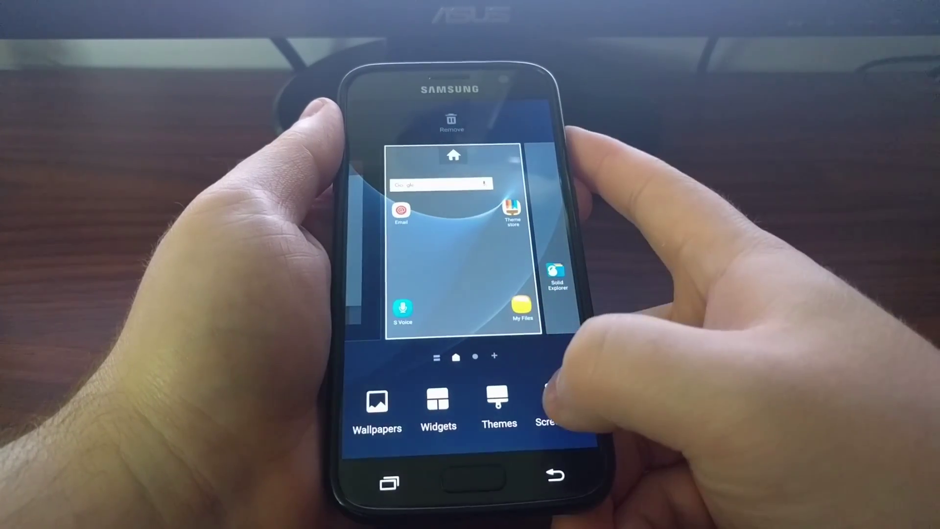
{"action": "left_click", "coordinate": [547, 411]}
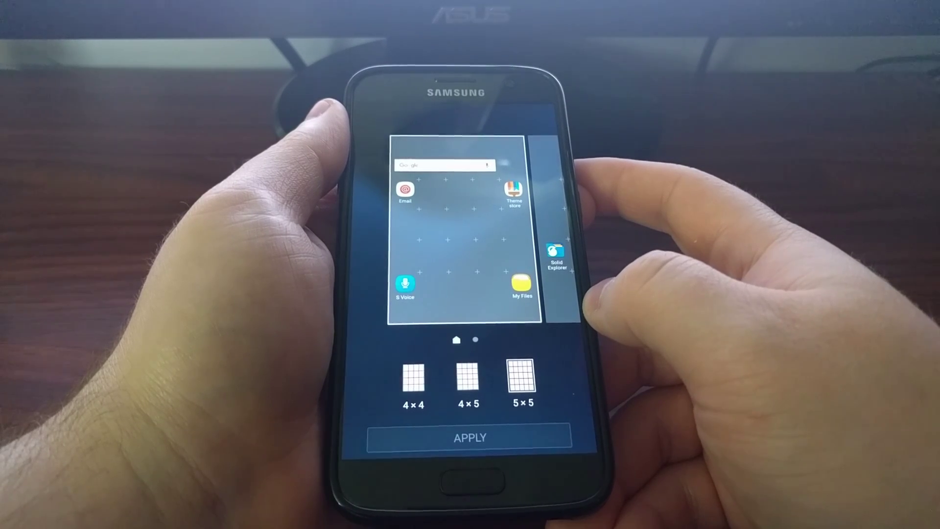